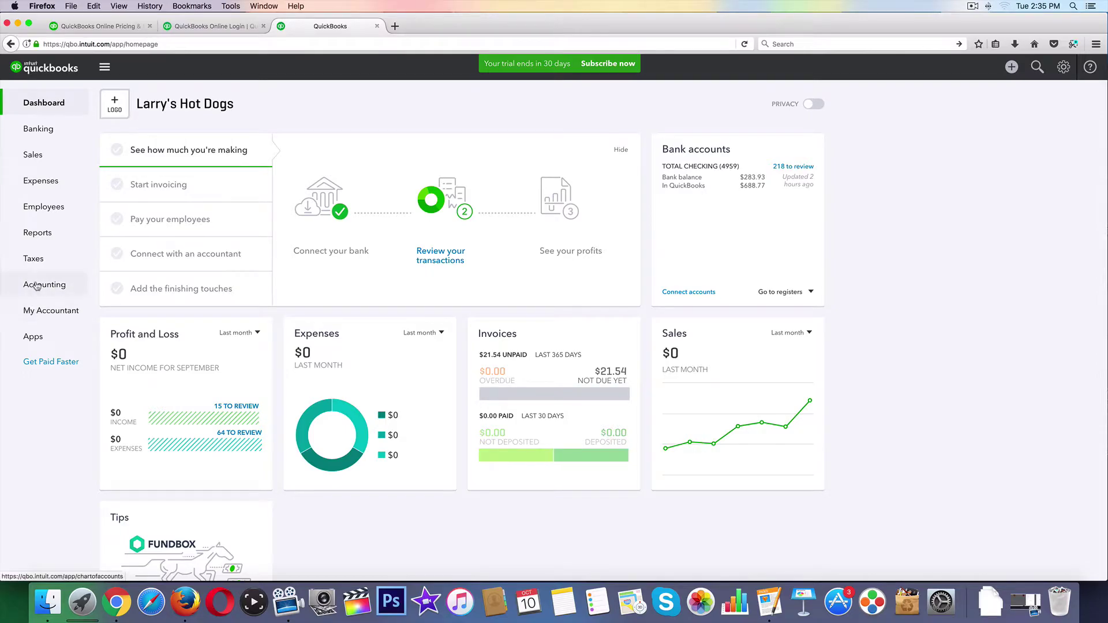
# From My Accountant, go to Manage Users under Your Company in the gear menu.
pyautogui.click(36, 310)
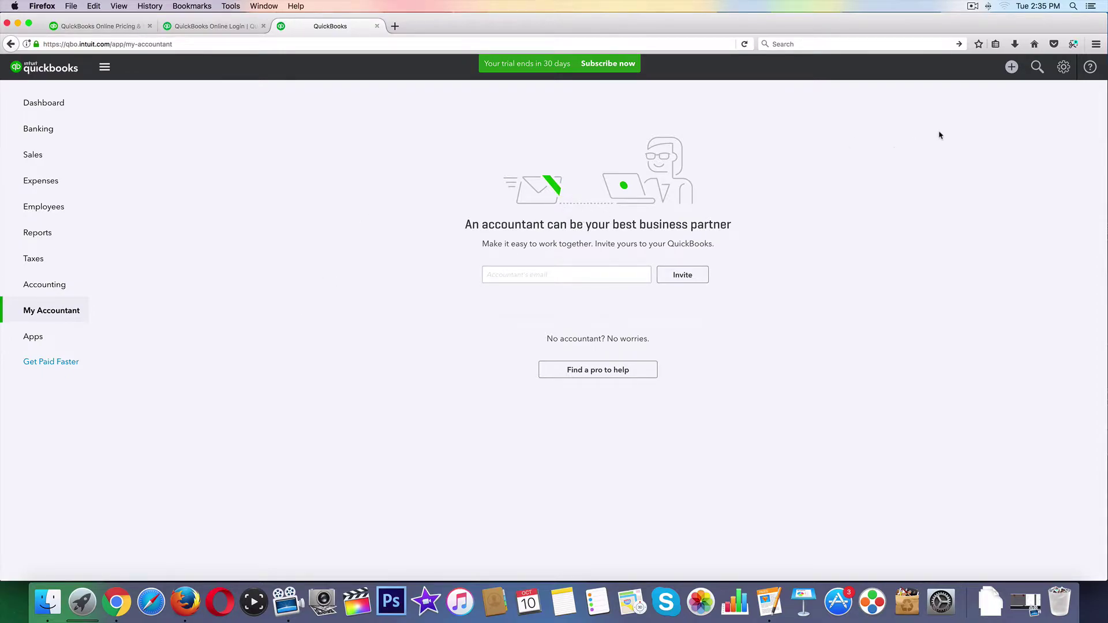
pyautogui.click(1063, 67)
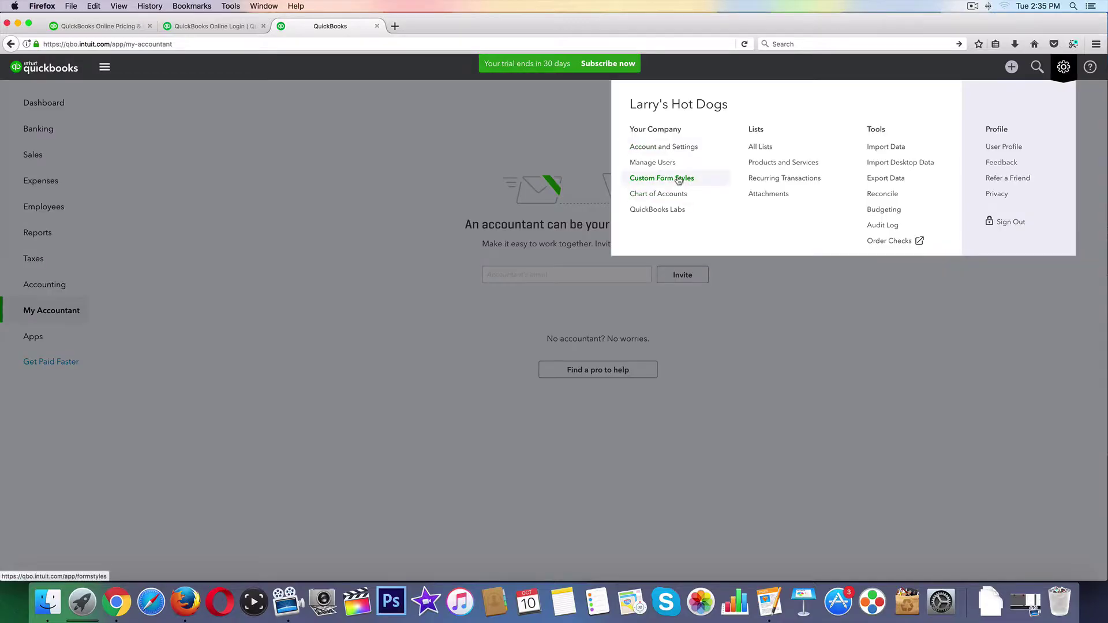
pyautogui.click(644, 165)
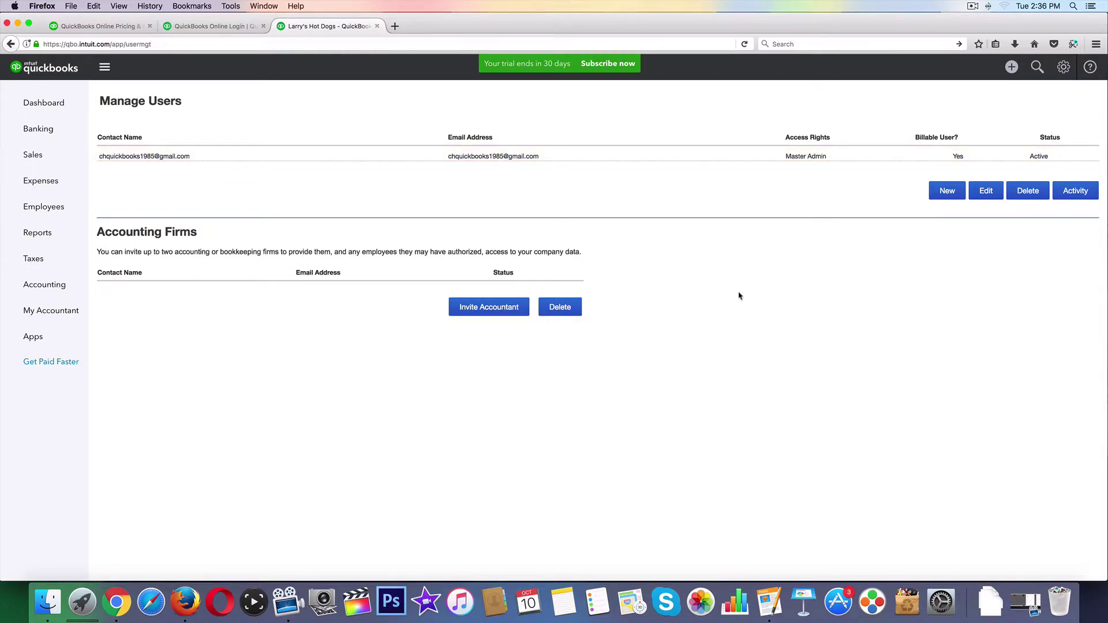
# Start a new user, reposition the wizard window, and keep the Regular or custom user type.
pyautogui.click(942, 191)
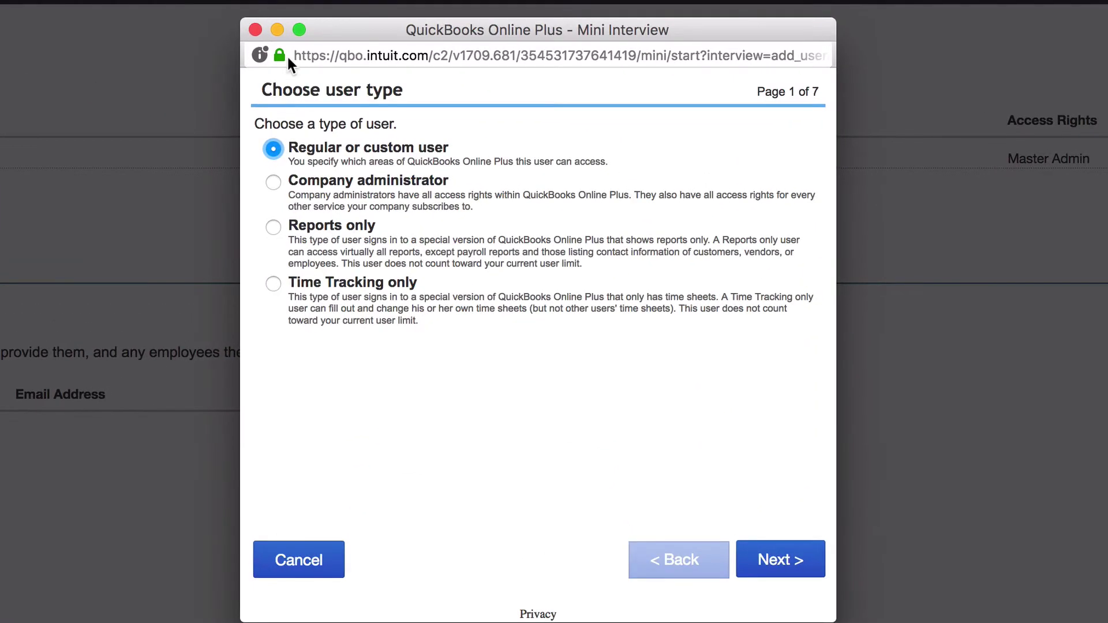
pyautogui.moveTo(428, 33); pyautogui.dragTo(362, 141)
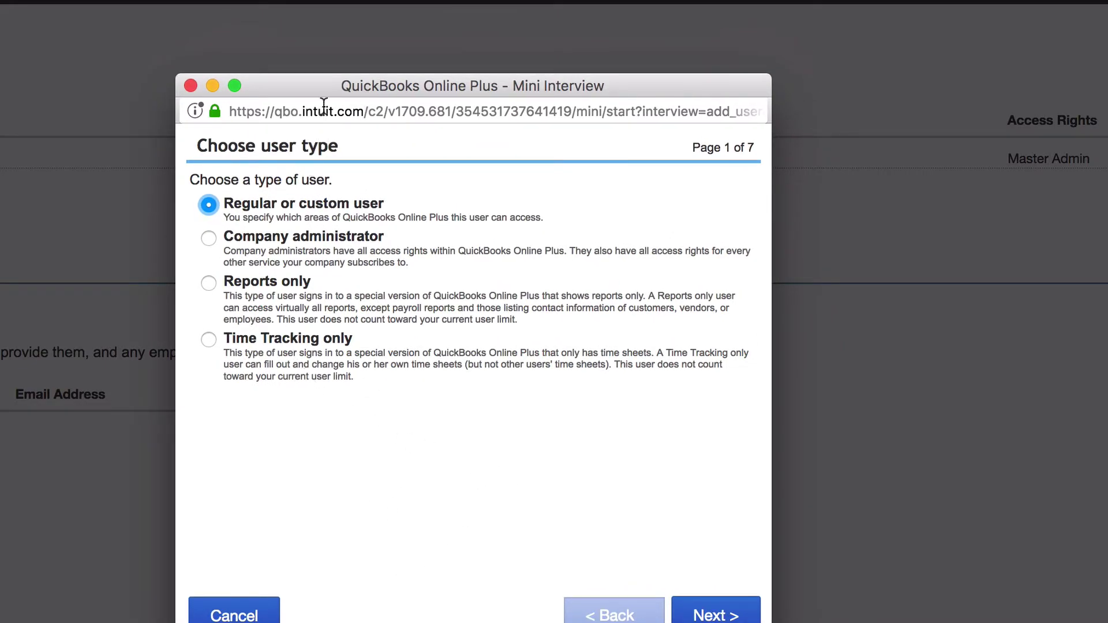
pyautogui.moveTo(323, 96); pyautogui.dragTo(281, 143)
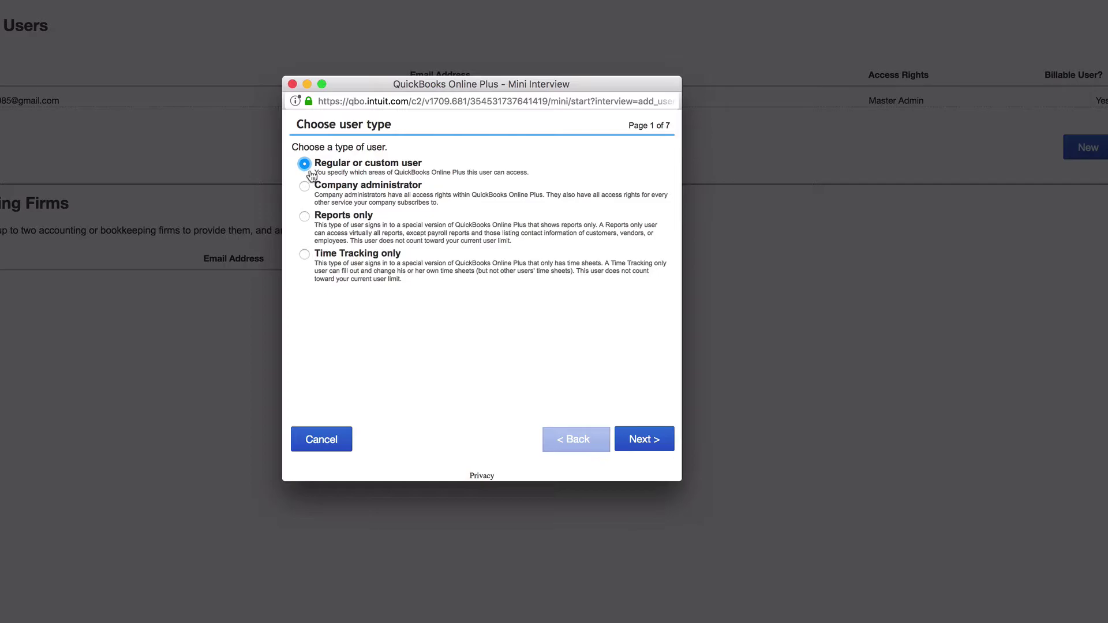
pyautogui.click(641, 441)
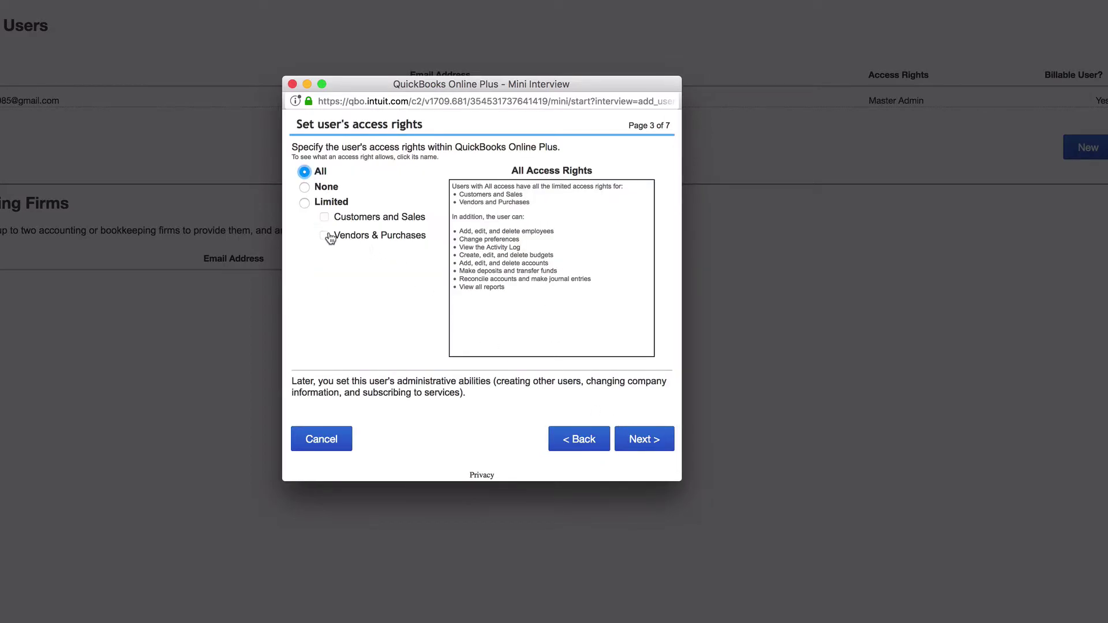
# Give the user Limited access with only Vendors & Purchases ticked.
pyautogui.click(304, 187)
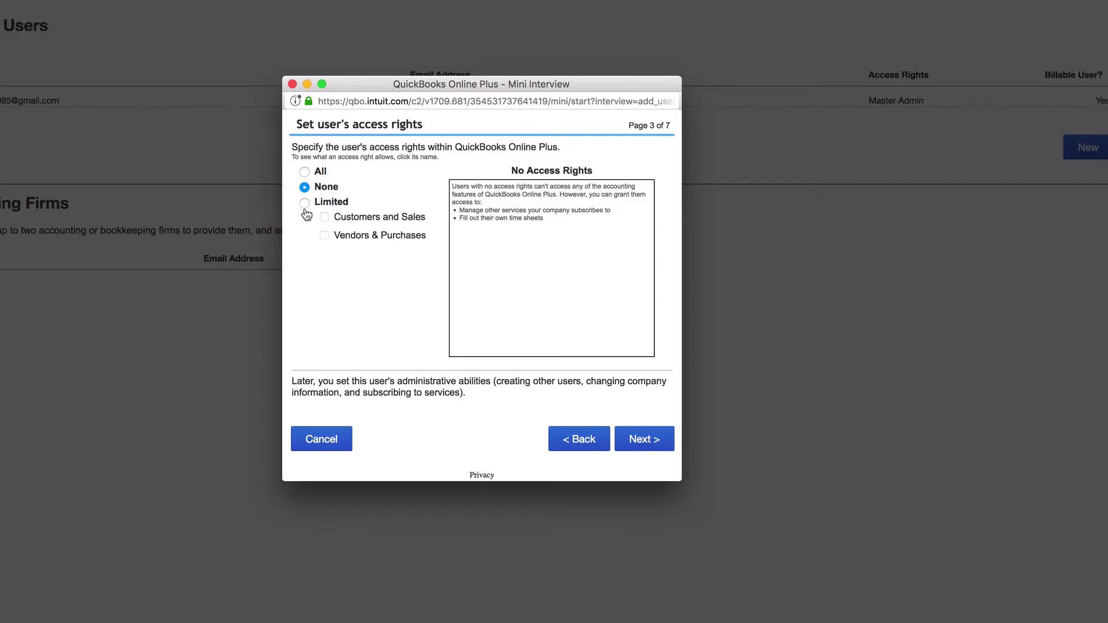
pyautogui.click(305, 202)
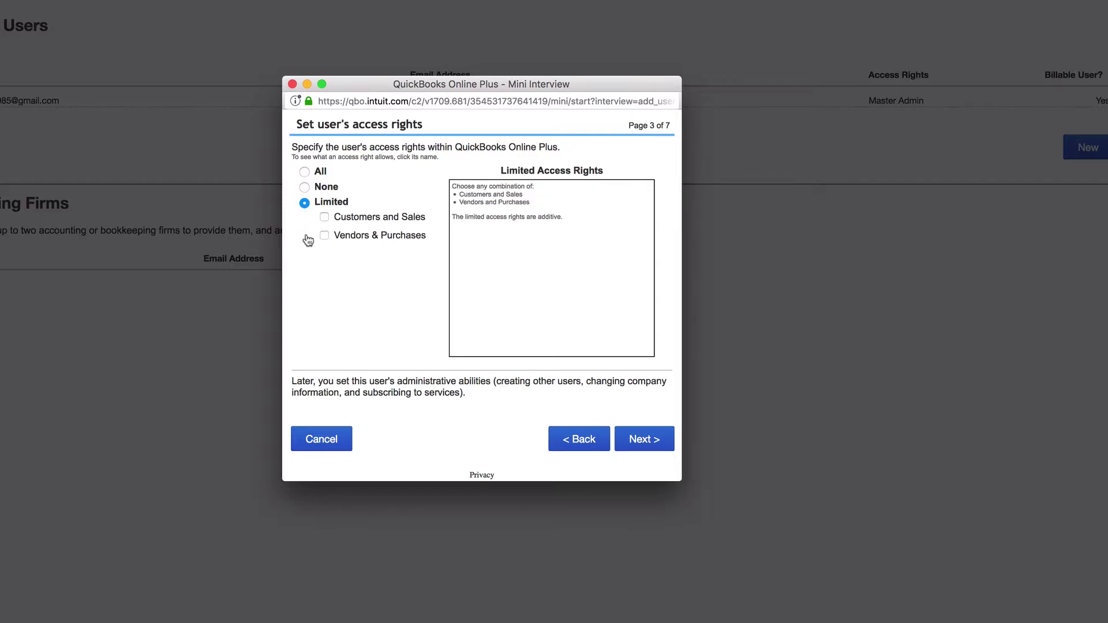
pyautogui.click(325, 234)
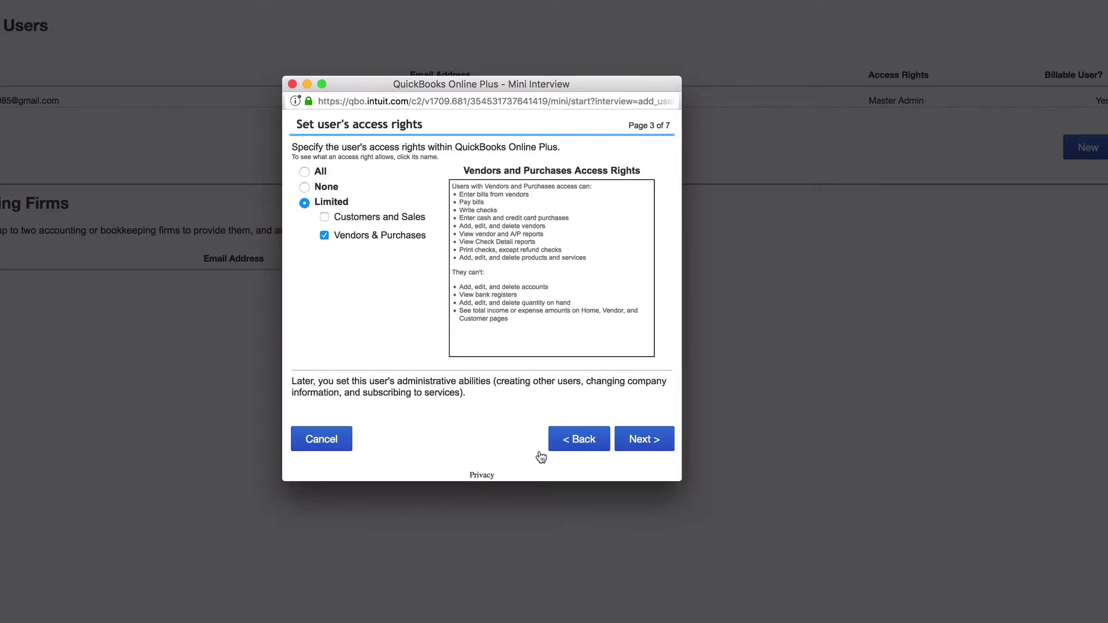
pyautogui.click(639, 440)
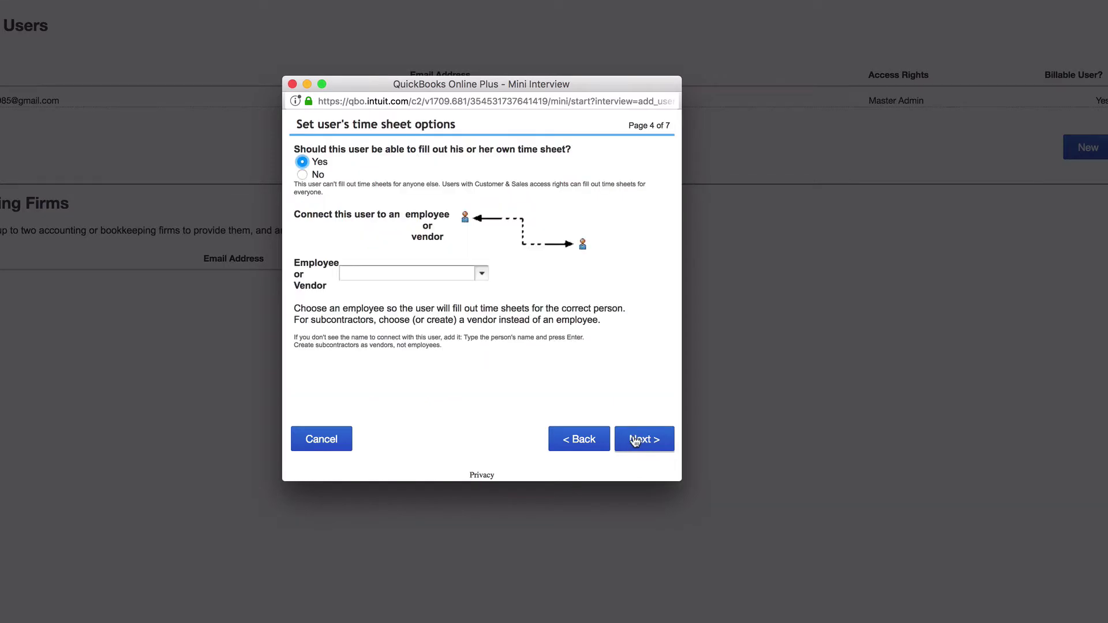
# Choose No for own time sheets and quick-add 'MY MOTHER' as an Employee.
pyautogui.click(481, 273)
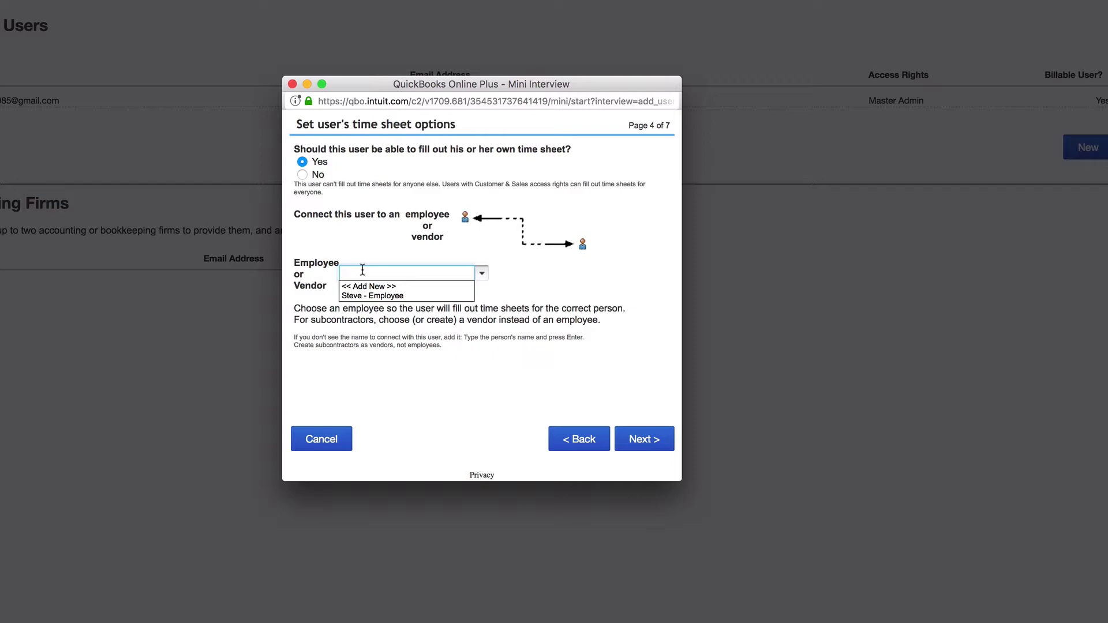
pyautogui.write('MY')
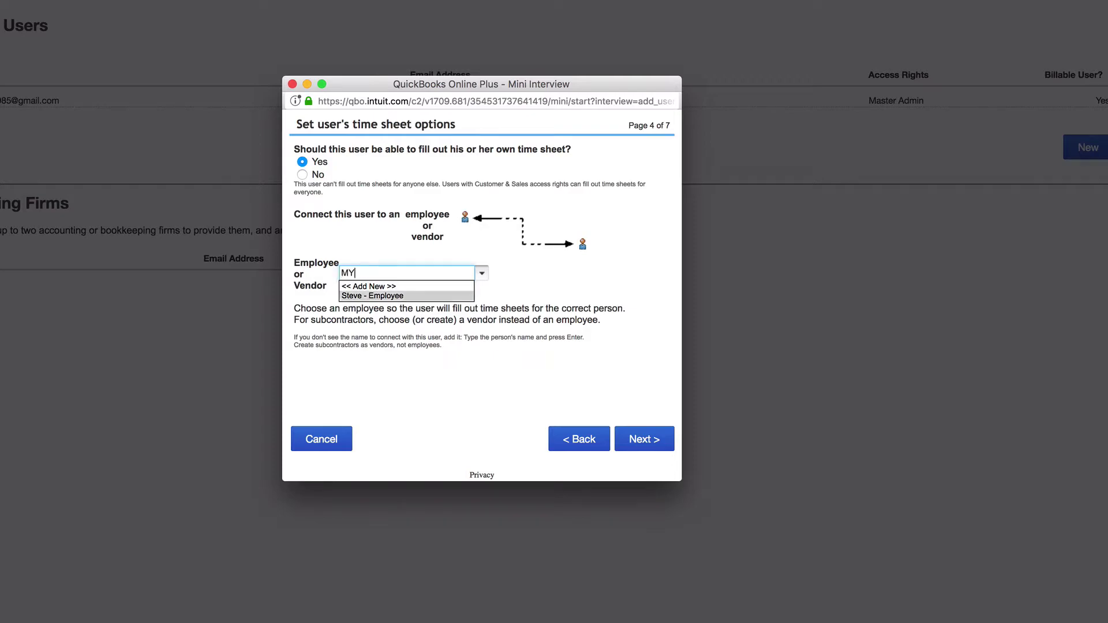
pyautogui.write(' MOTHER')
pyautogui.click(301, 175)
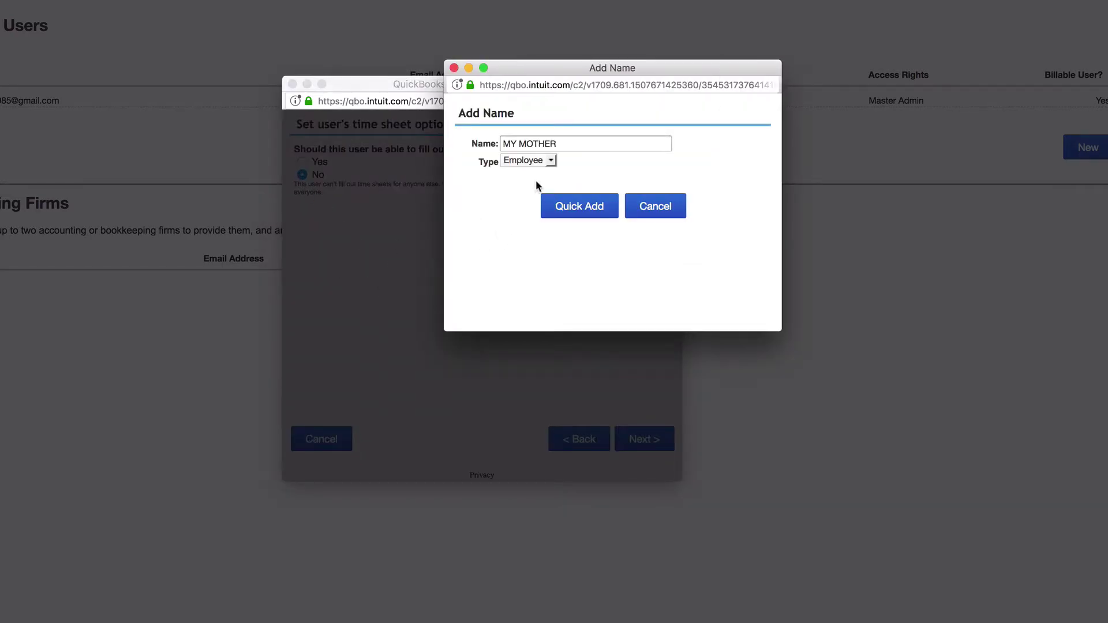
pyautogui.click(549, 161)
pyautogui.click(550, 161)
pyautogui.click(568, 211)
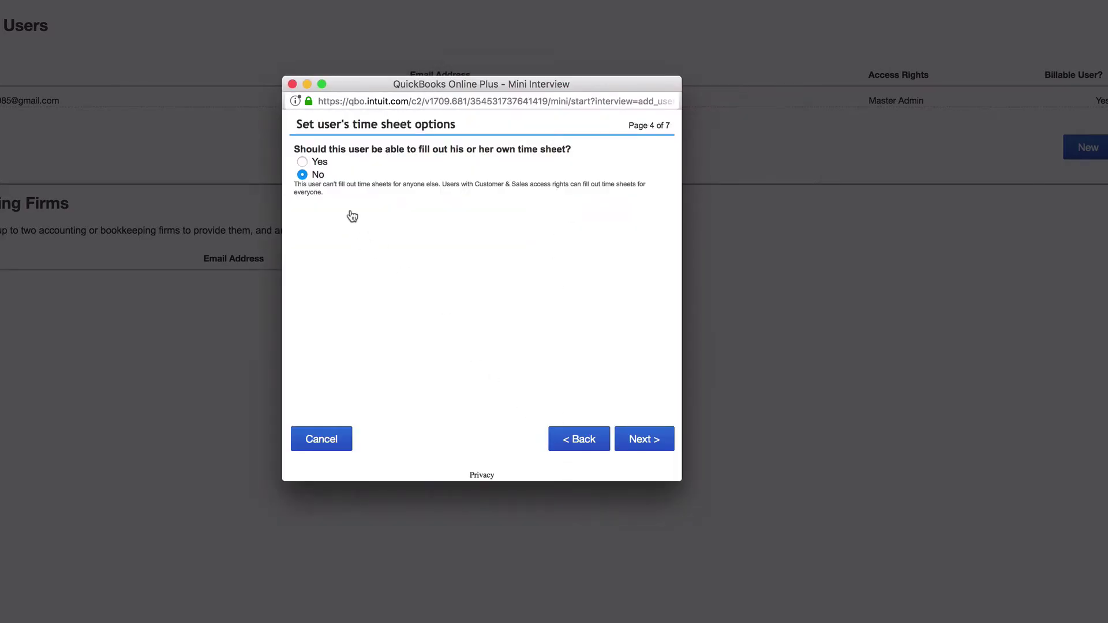
# Grant the user management right 'Add, delete, & modify users' and continue.
pyautogui.click(637, 443)
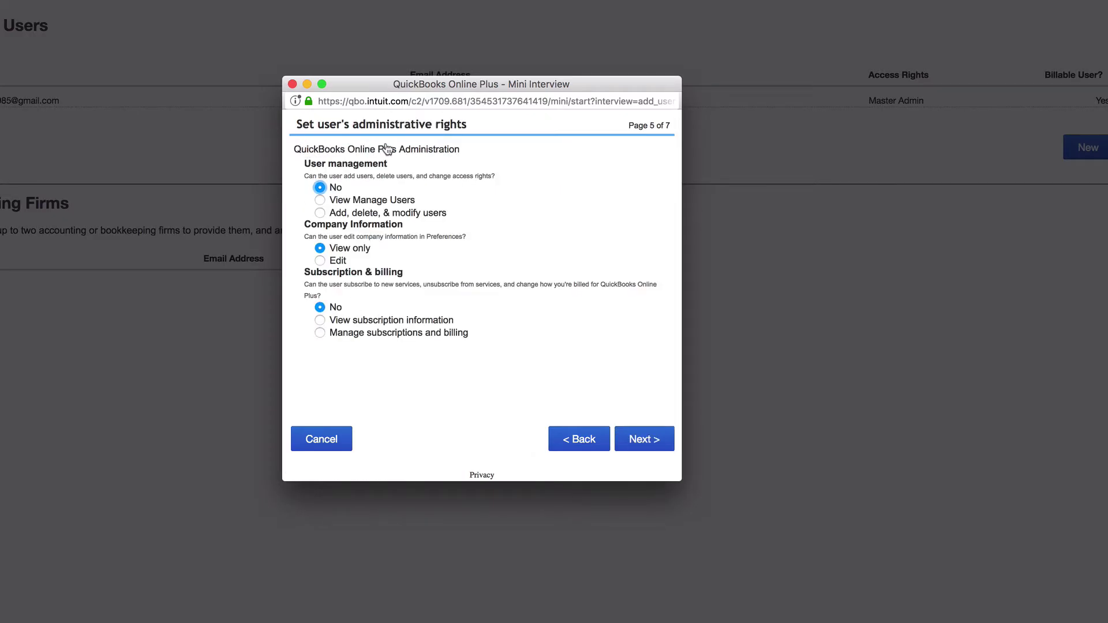
pyautogui.click(321, 213)
pyautogui.click(640, 446)
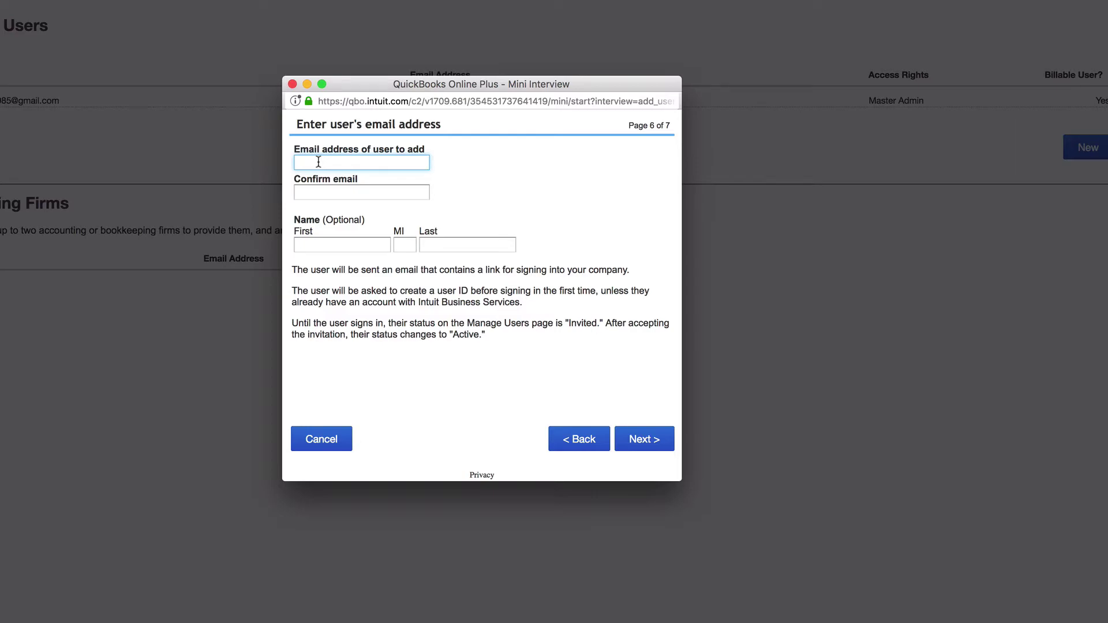
# Enter the user's email, confirmation email, middle initial and last name, then attempt to continue.
pyautogui.click(324, 193)
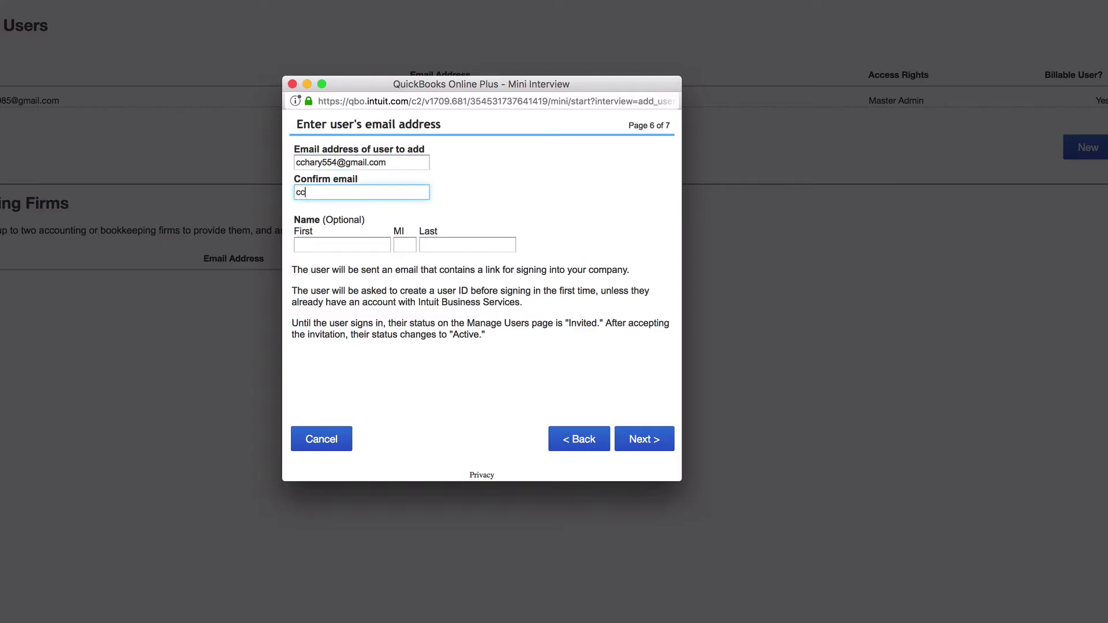
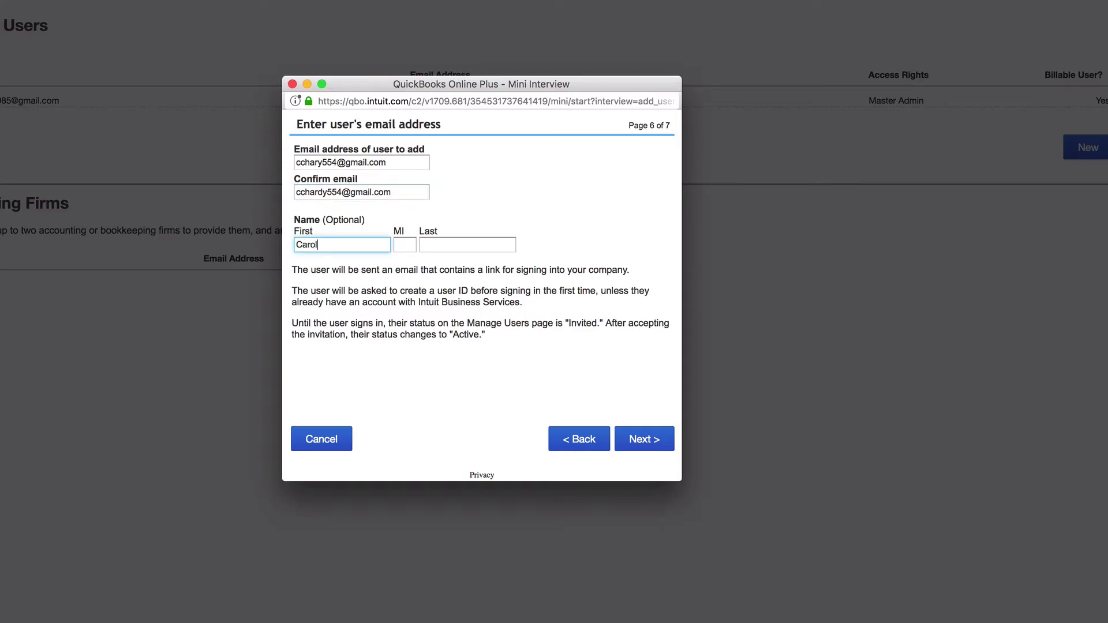
pyautogui.click(404, 245)
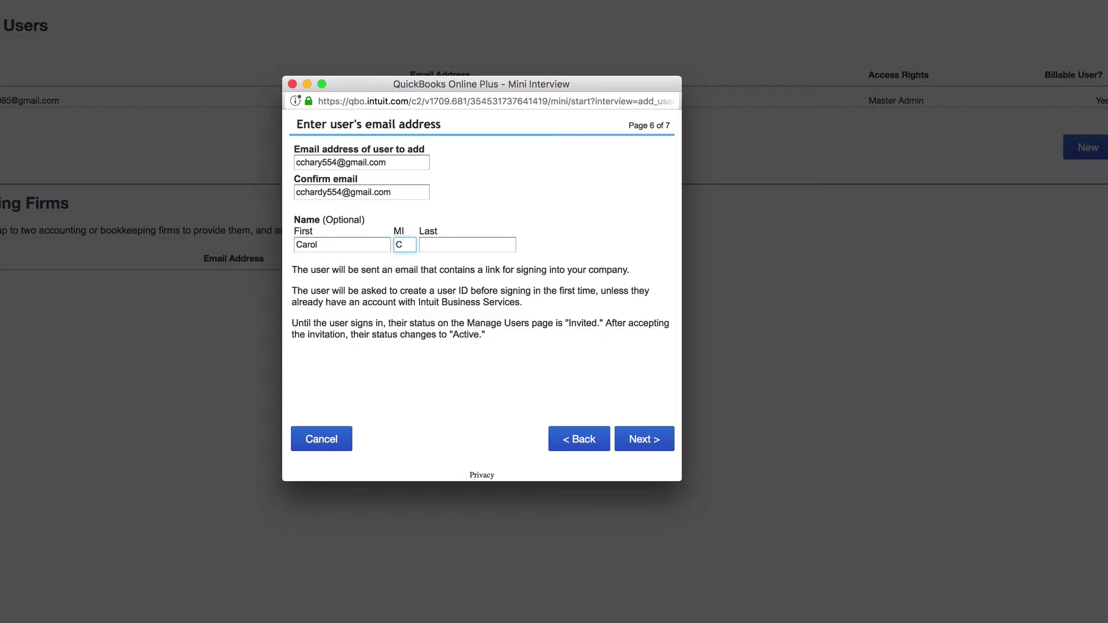
pyautogui.write('C')
pyautogui.press('Tab')
pyautogui.write('Hard')
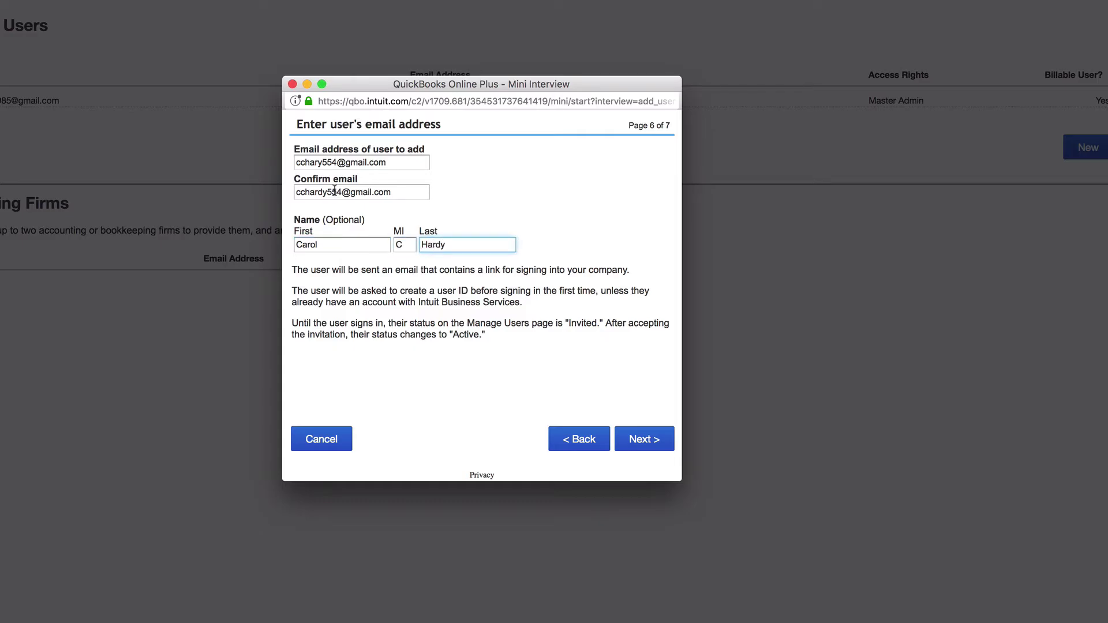
pyautogui.click(647, 446)
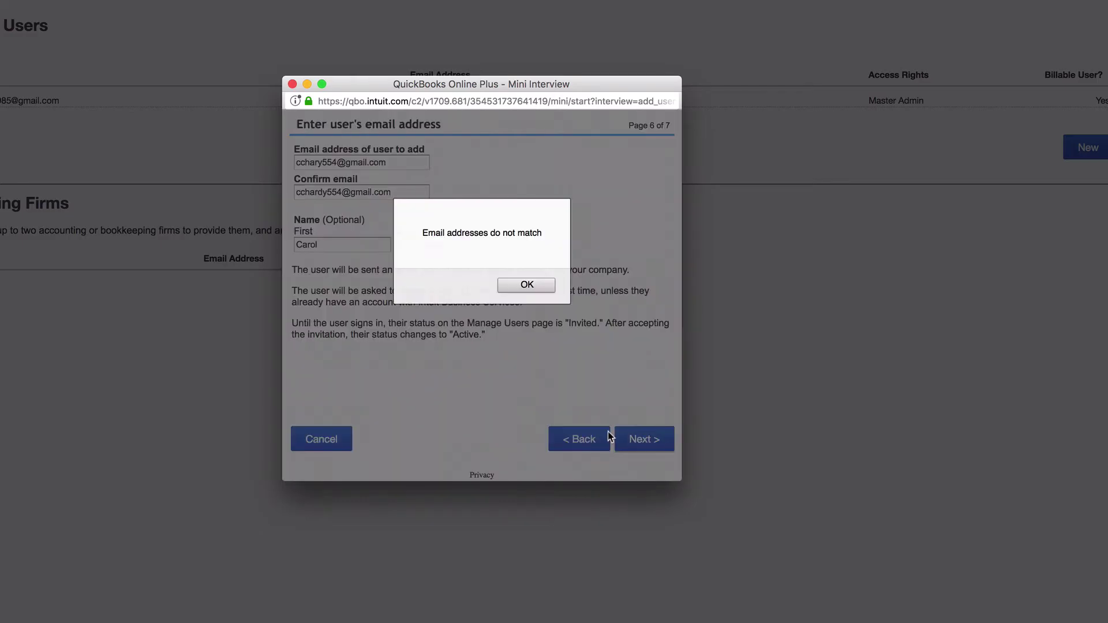
# Dismiss the mismatch warning, re-enter the email identically in both fields, and continue.
pyautogui.click(526, 285)
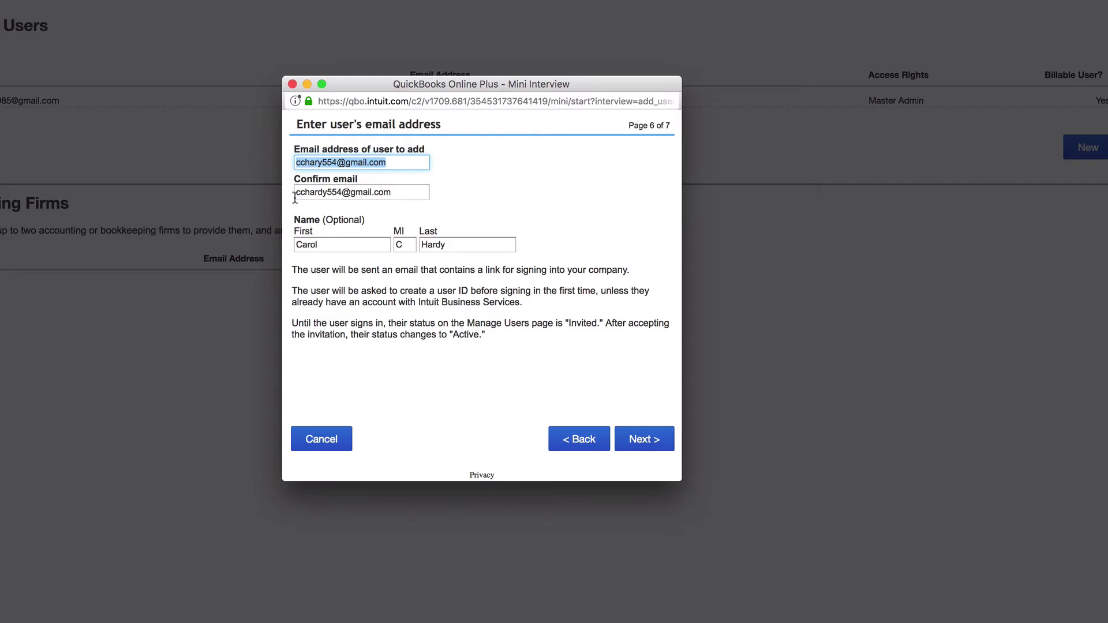
pyautogui.click(322, 161)
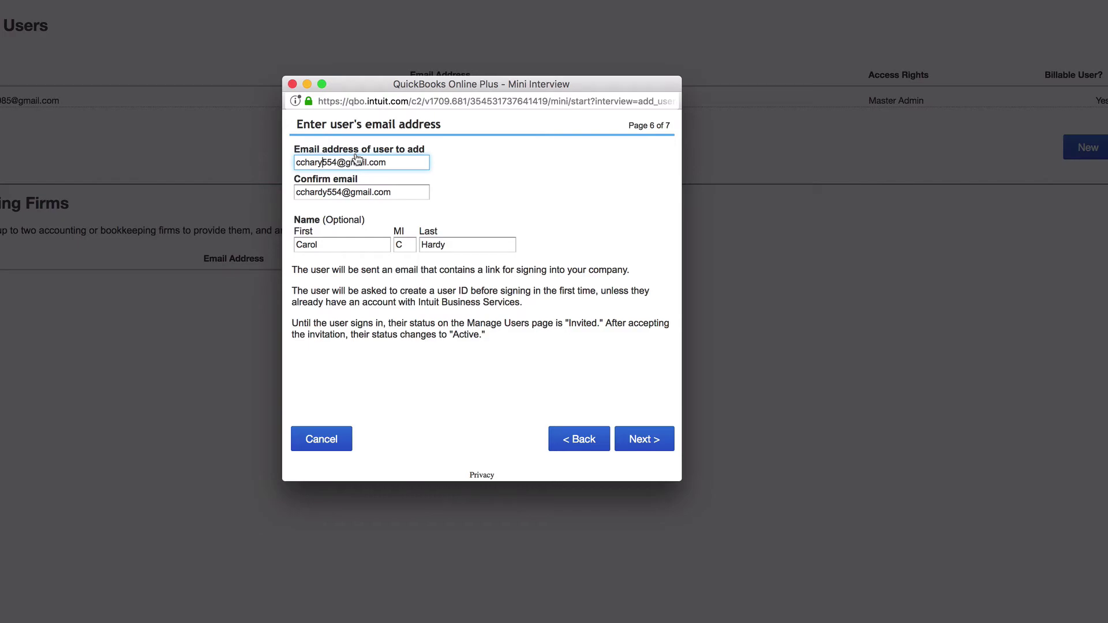
pyautogui.moveTo(386, 163); pyautogui.dragTo(262, 156)
pyautogui.press('Tab')
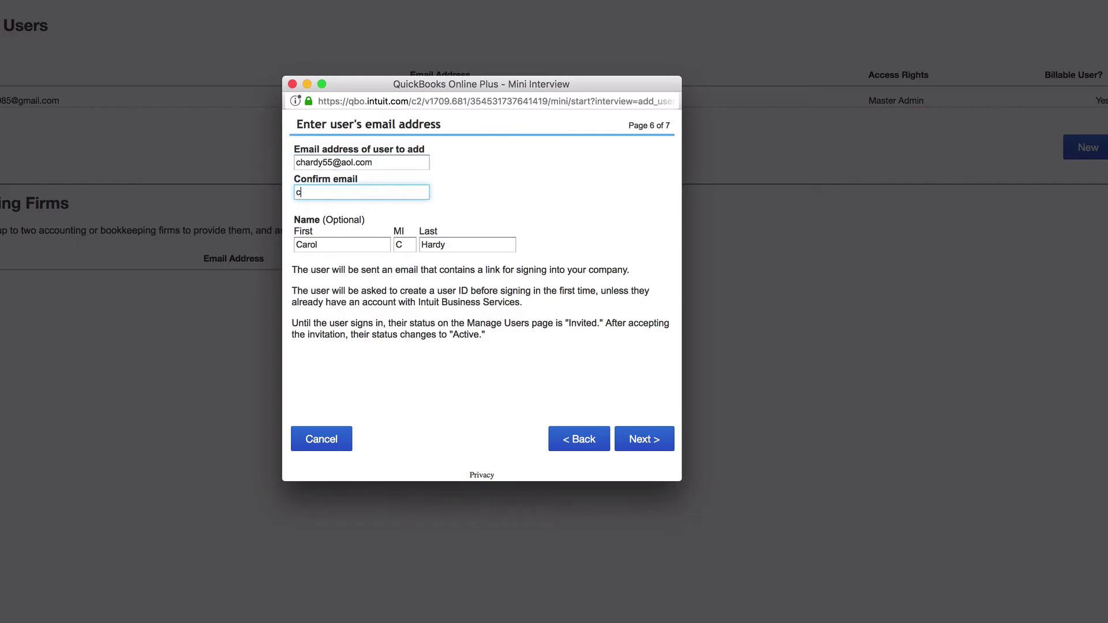
pyautogui.click(638, 445)
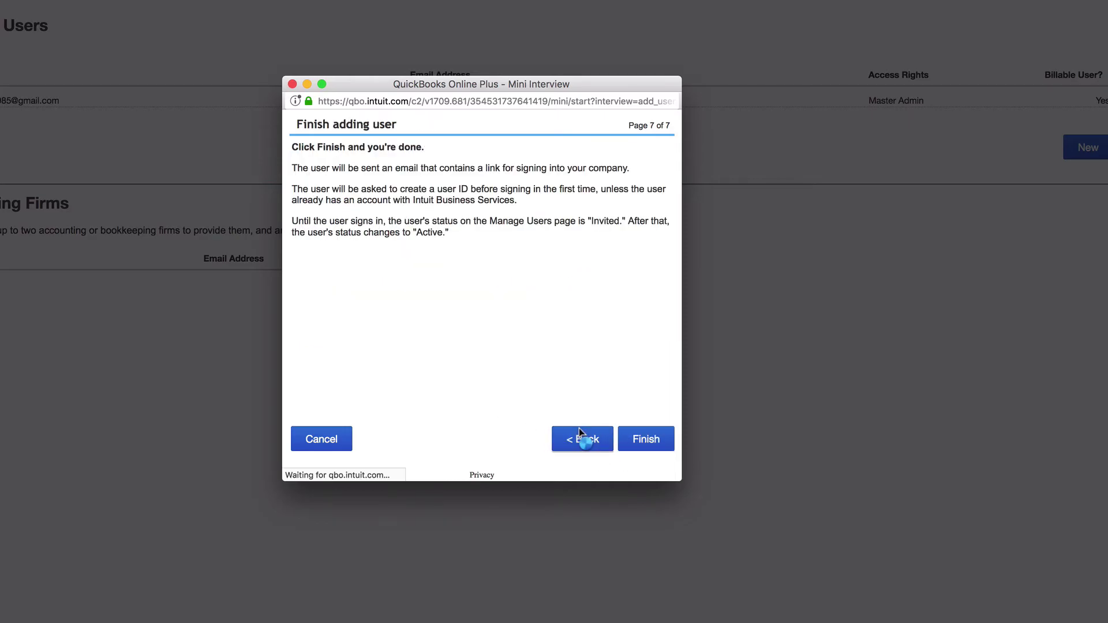
# Step back once, return to the final page, and Finish sending the invitation.
pyautogui.click(580, 434)
pyautogui.click(638, 438)
pyautogui.click(640, 439)
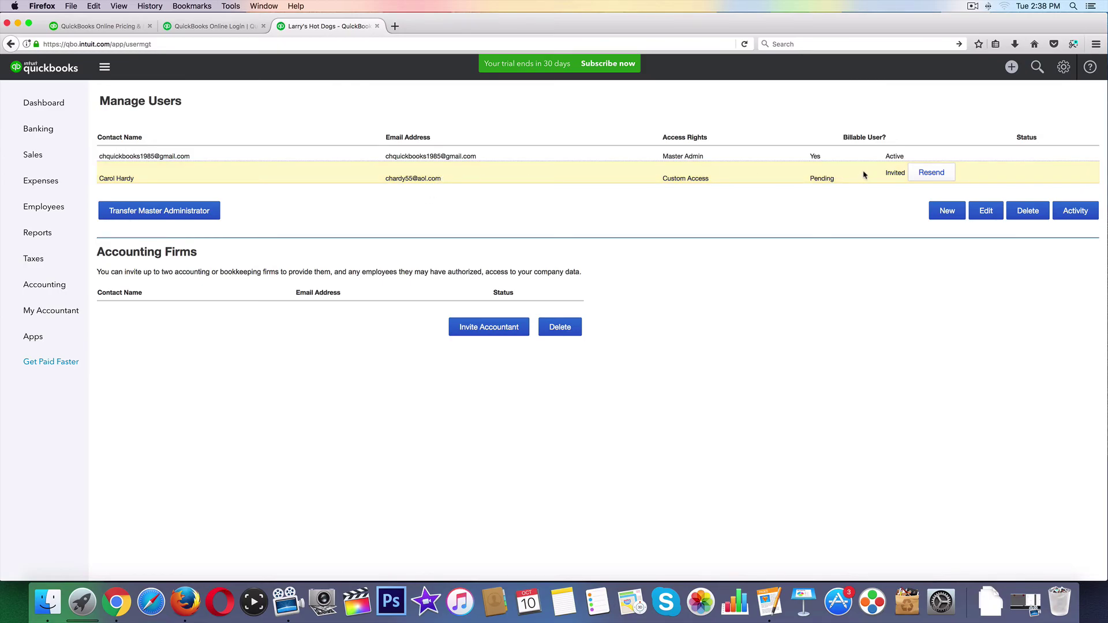
# Delete the invited user's row and confirm with Yes.
pyautogui.click(827, 175)
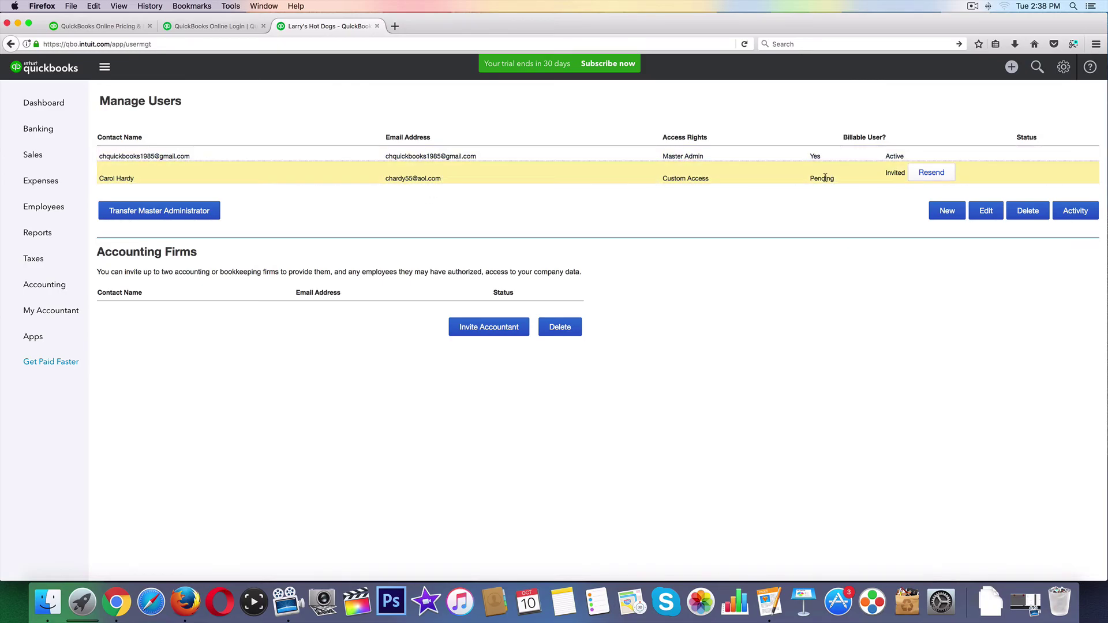
pyautogui.click(1027, 212)
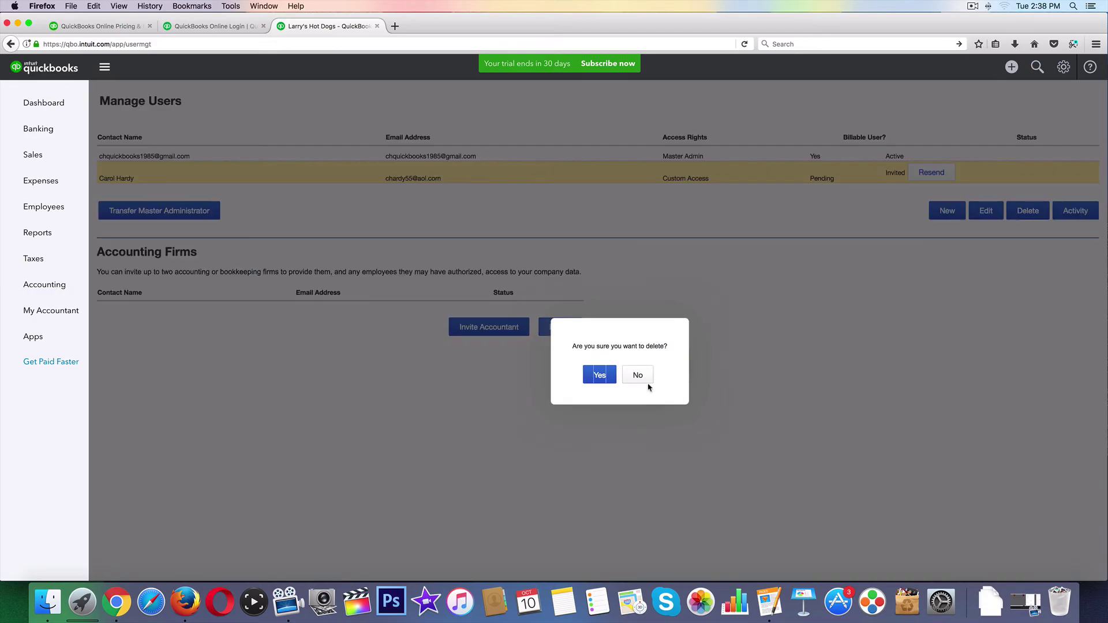
pyautogui.click(604, 376)
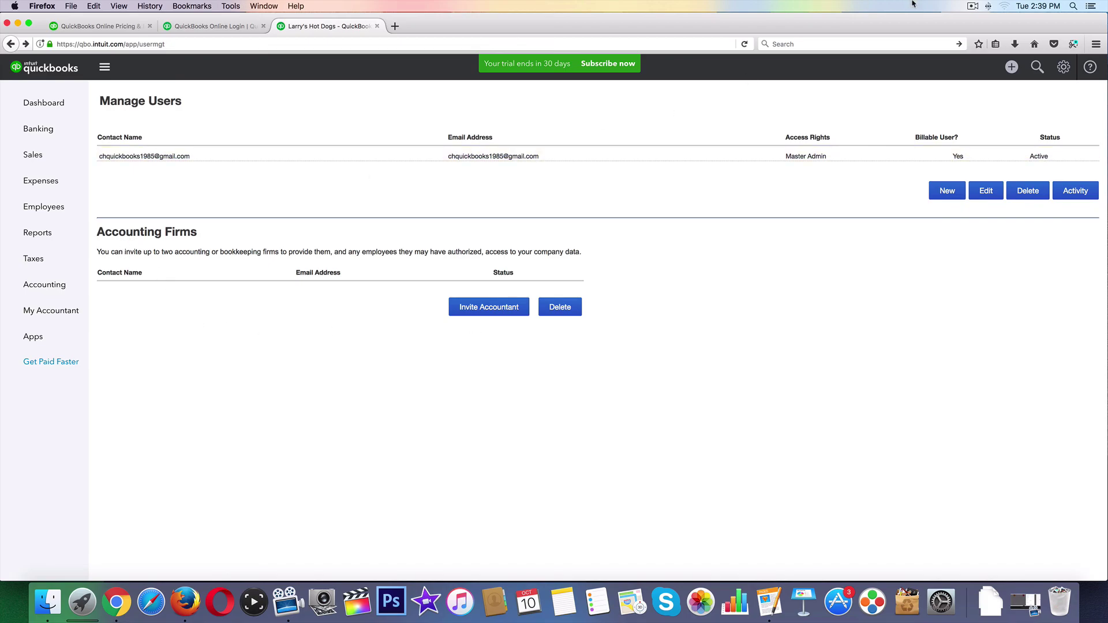
pyautogui.click(973, 7)
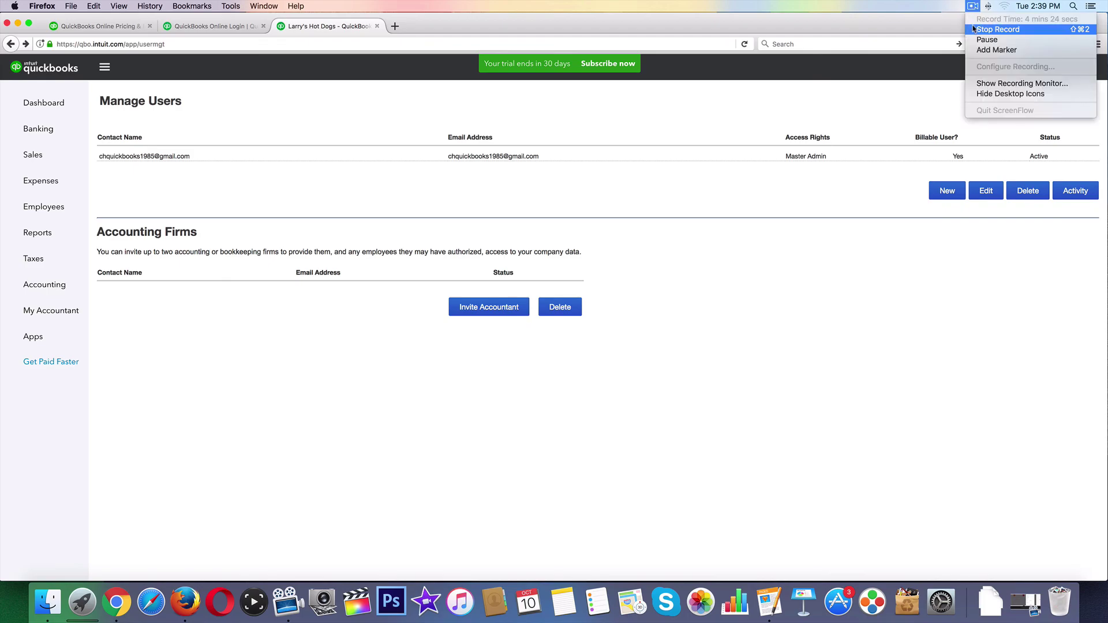